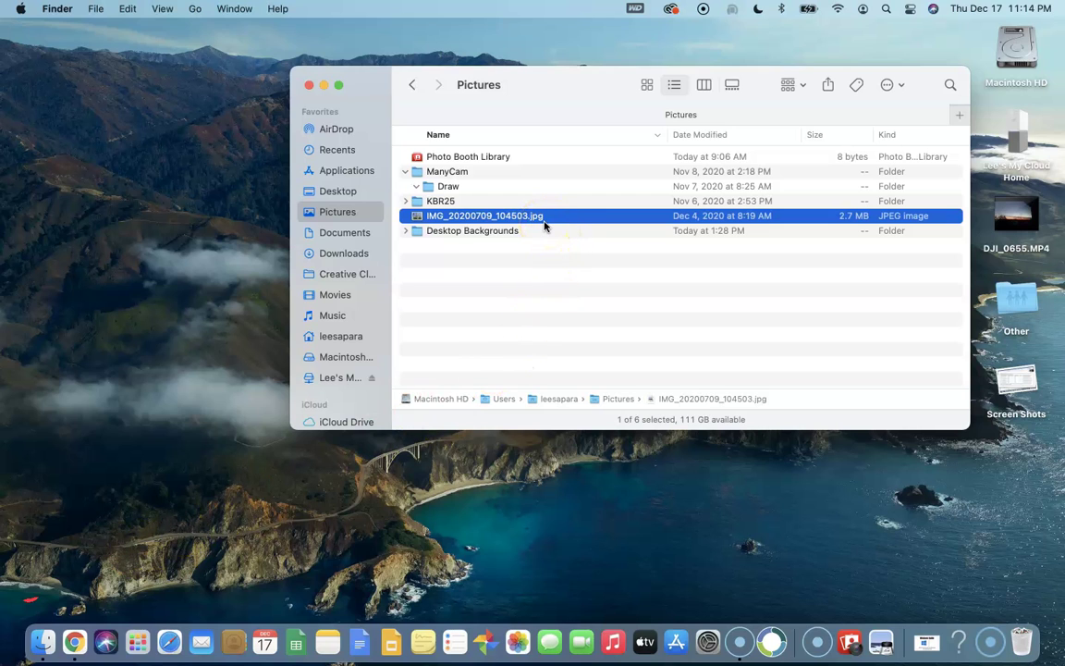
# - View the original photo, then duplicate IMG_20200709_104503.jpg as 'IMG_20200709_104503 copy.jpg' in Pictures
pyautogui.doubleClick(543, 219)
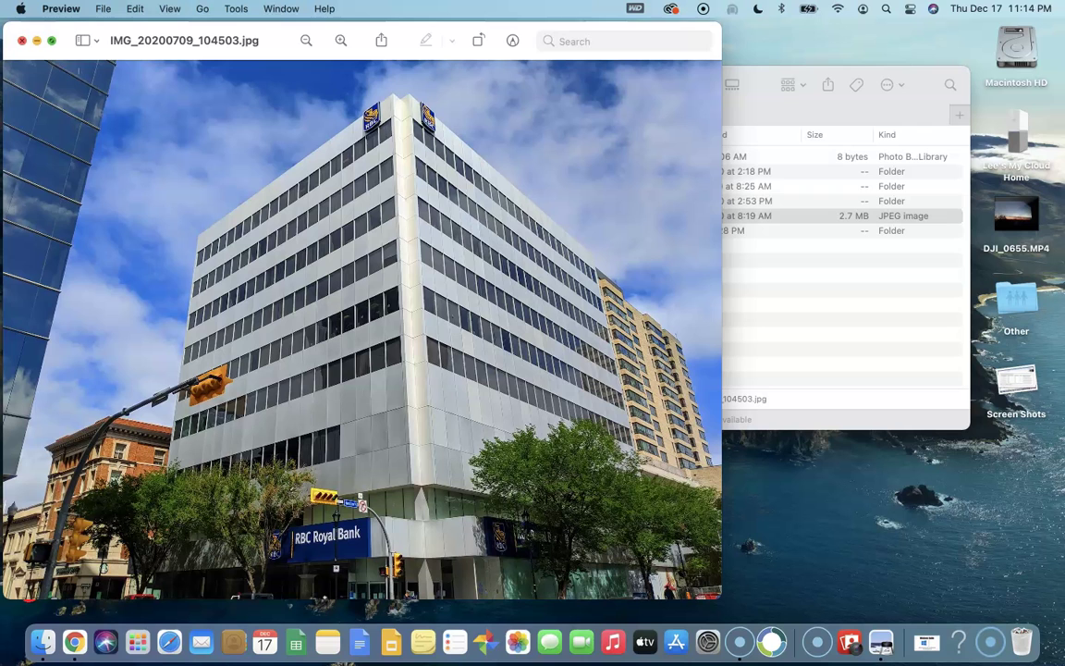
pyautogui.click(24, 43)
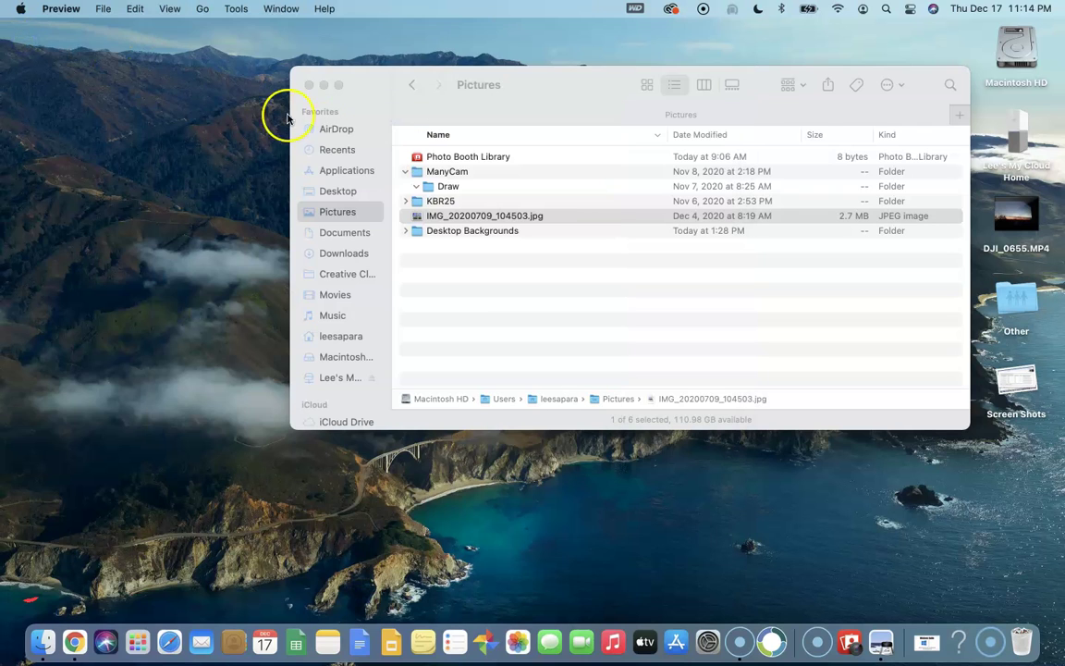
pyautogui.rightClick(513, 215)
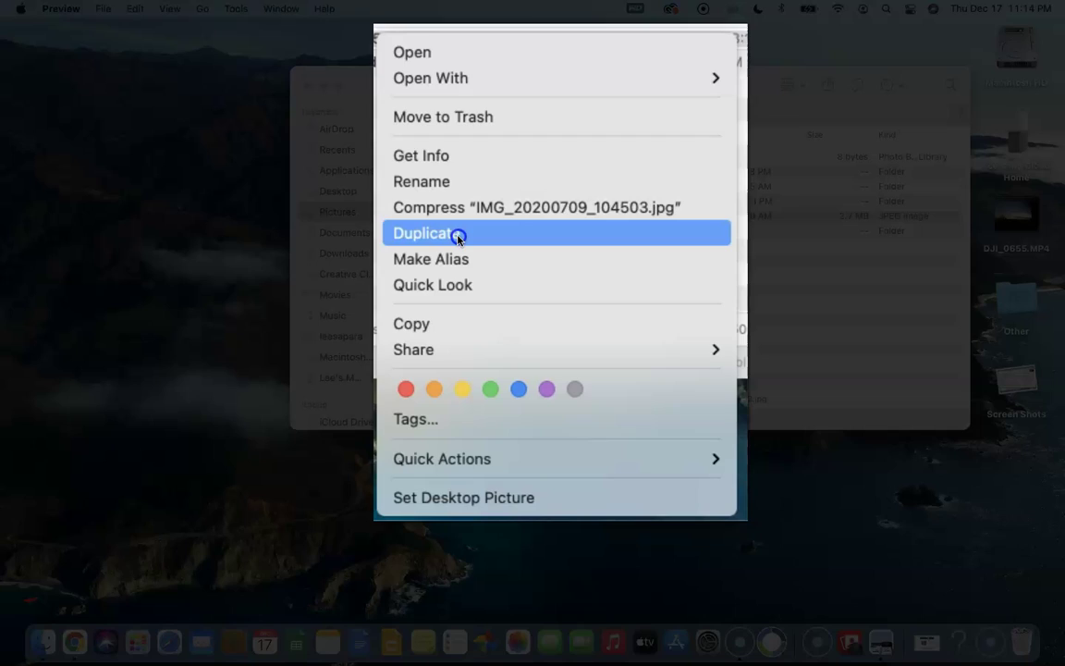
pyautogui.click(475, 262)
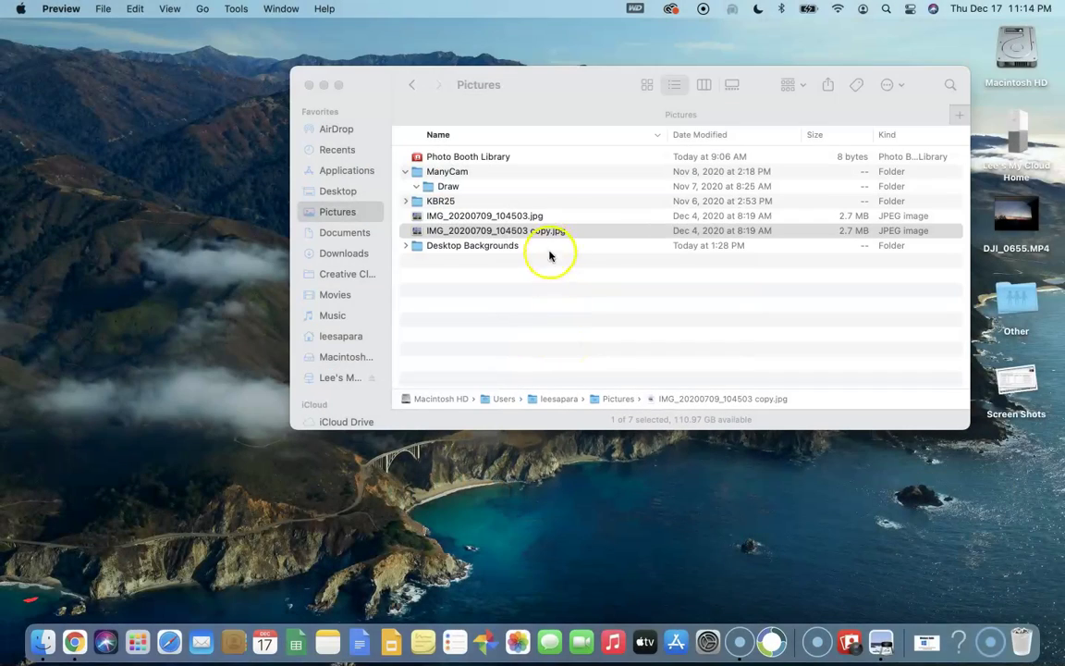
# - Open 'IMG_20200709_104503 copy.jpg' in Preview and show its Adjust Size dialog (142.24 × 106.68 cm, 72 ppi)
pyautogui.click(545, 236)
pyautogui.doubleClick(546, 236)
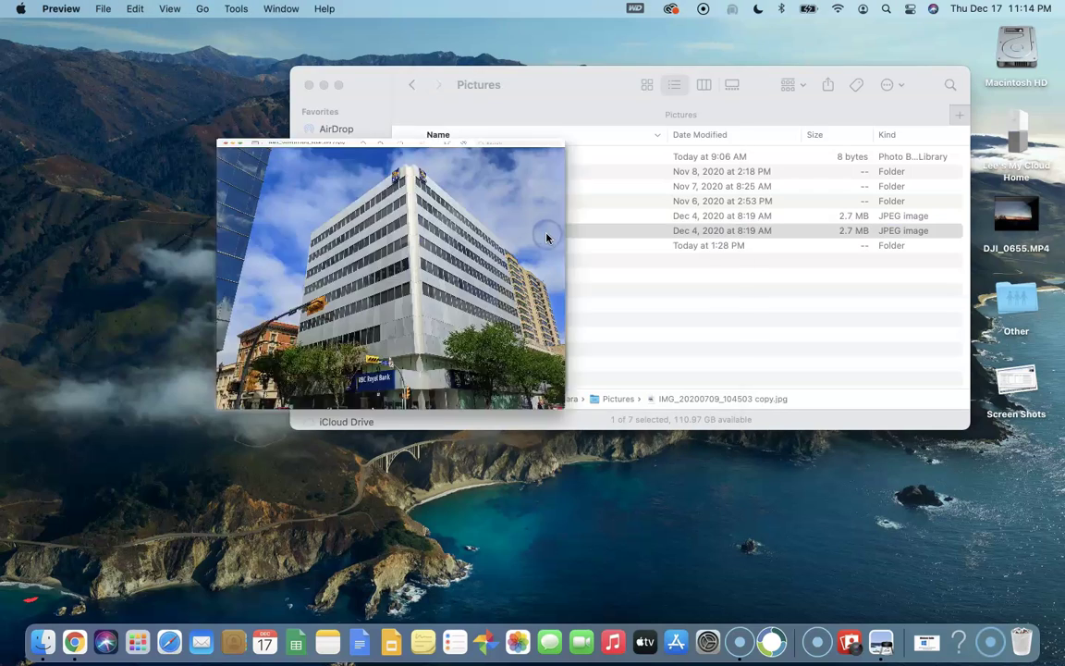
pyautogui.click(238, 11)
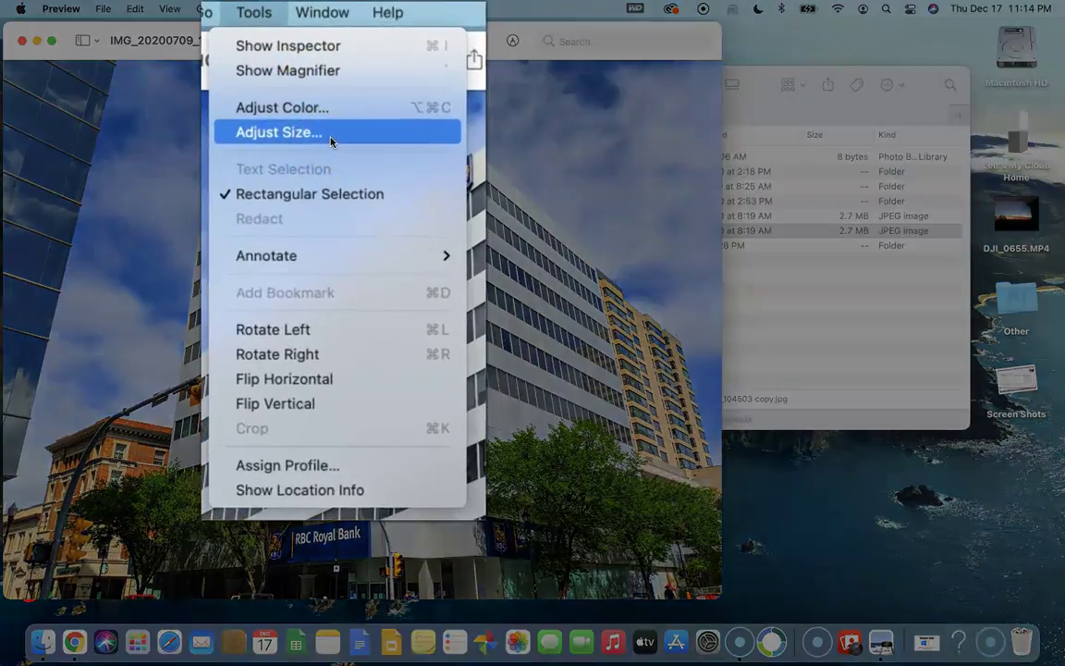
pyautogui.click(328, 135)
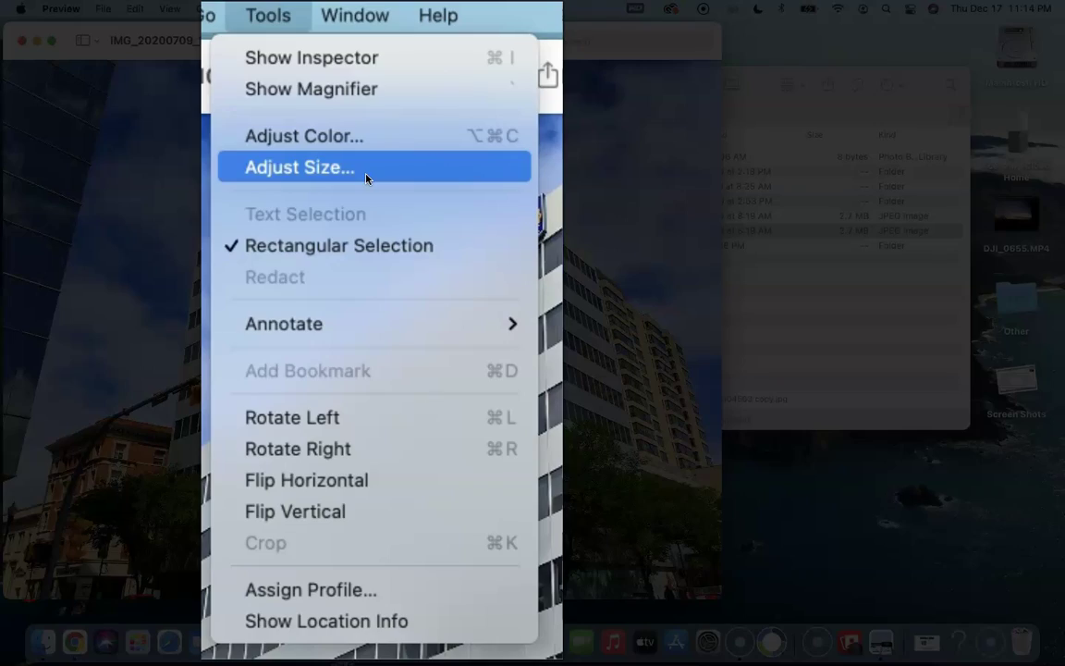
pyautogui.click(366, 176)
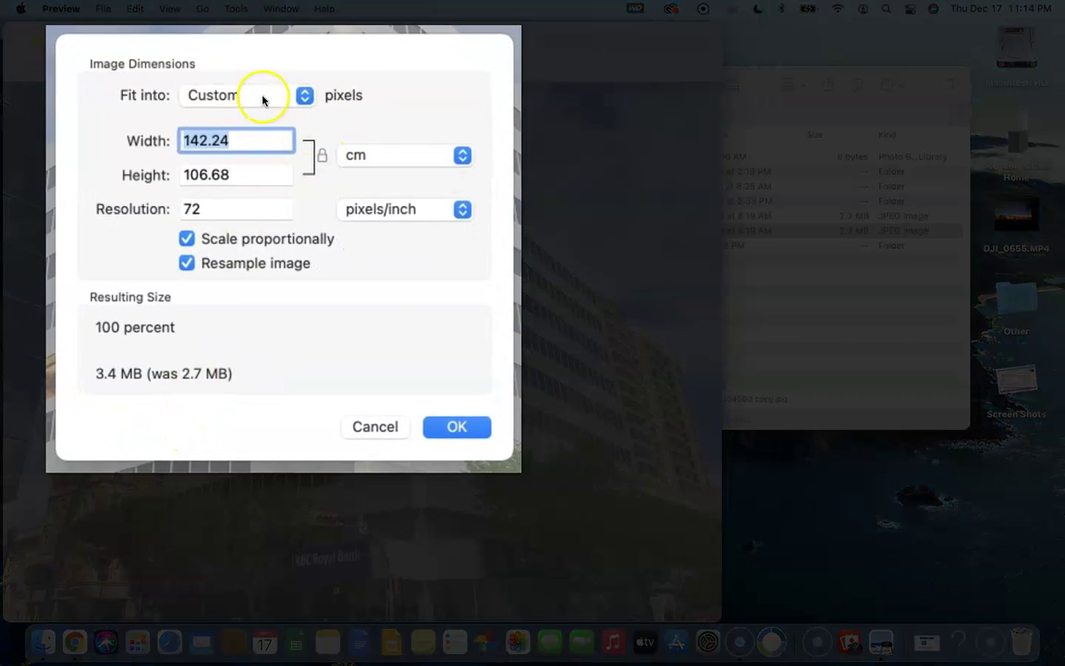
# - Choose the 1024 × 1024 Fit into preset, scaling the copy to 25.4 percent (36.12 × 27.09 cm)
pyautogui.click(263, 100)
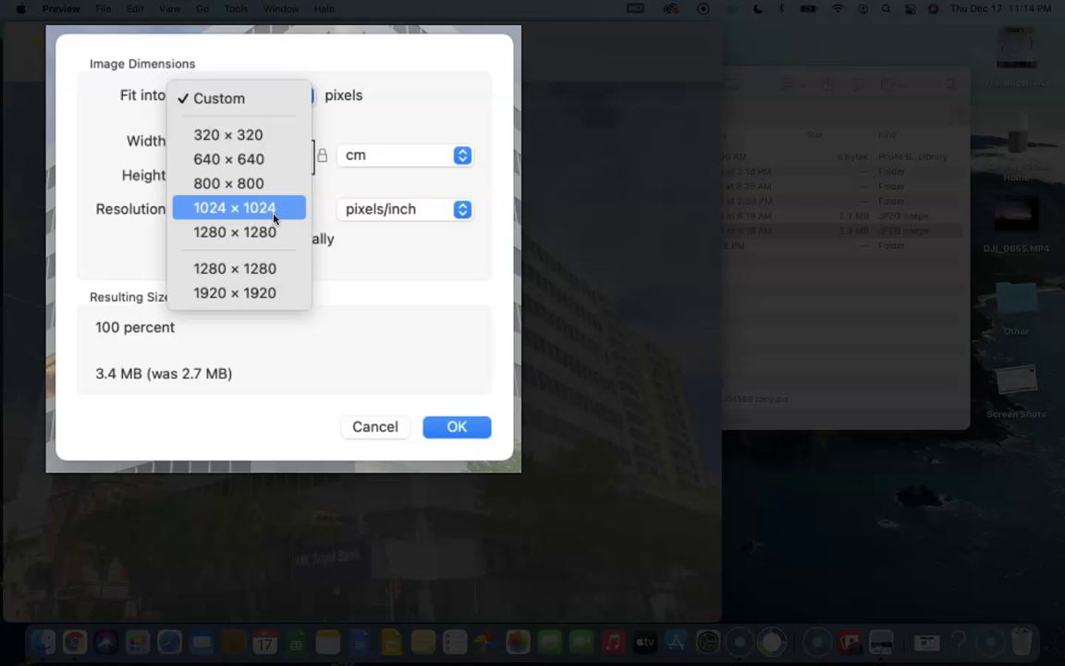
pyautogui.click(274, 242)
pyautogui.click(279, 208)
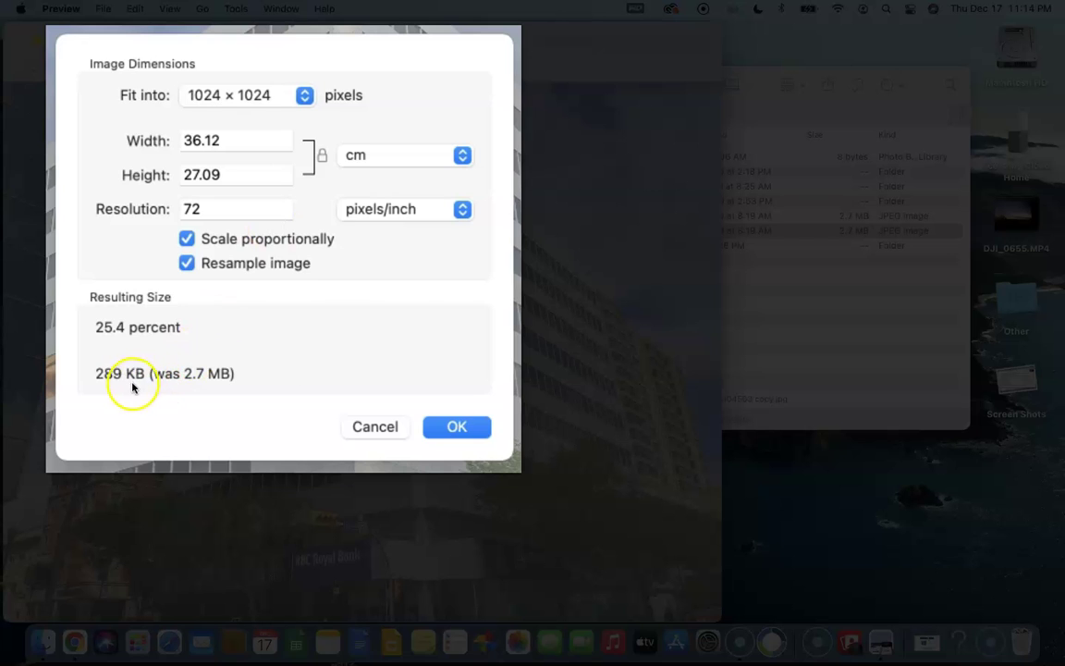
pyautogui.click(465, 430)
# - Apply the 1024 × 1024 resize and close the copy, saving it at 231 KB
pyautogui.click(473, 433)
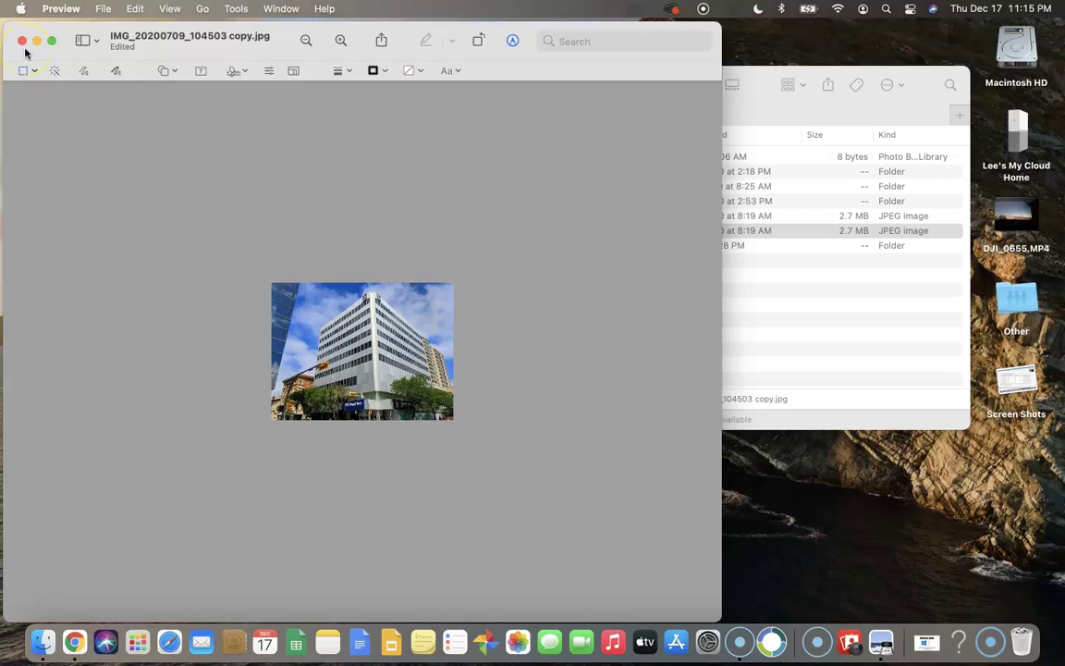
pyautogui.click(22, 43)
pyautogui.click(22, 39)
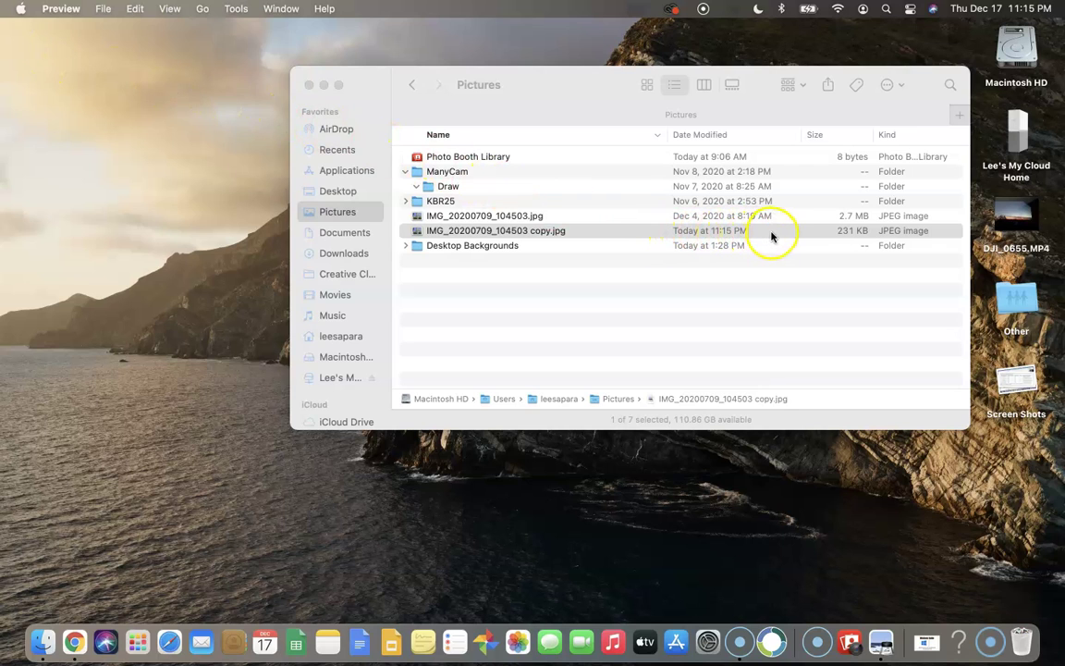
# - Open the original photo and the resized copy side by side, copy on the right
pyautogui.click(514, 222)
pyautogui.doubleClick(513, 219)
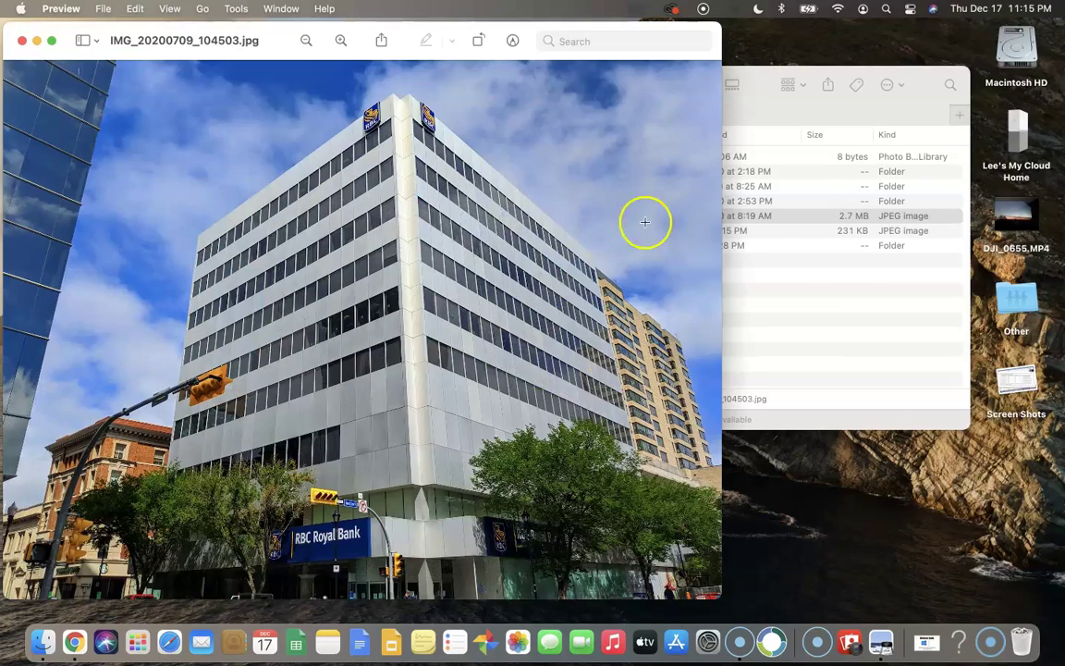
pyautogui.doubleClick(734, 231)
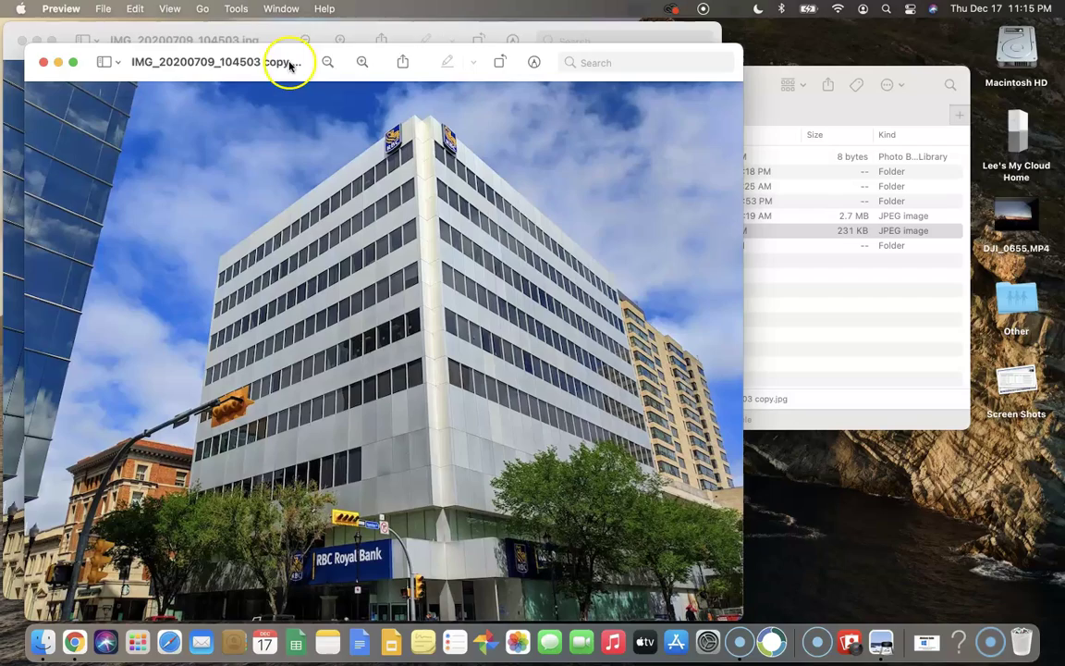
pyautogui.moveTo(219, 49); pyautogui.dragTo(581, 35)
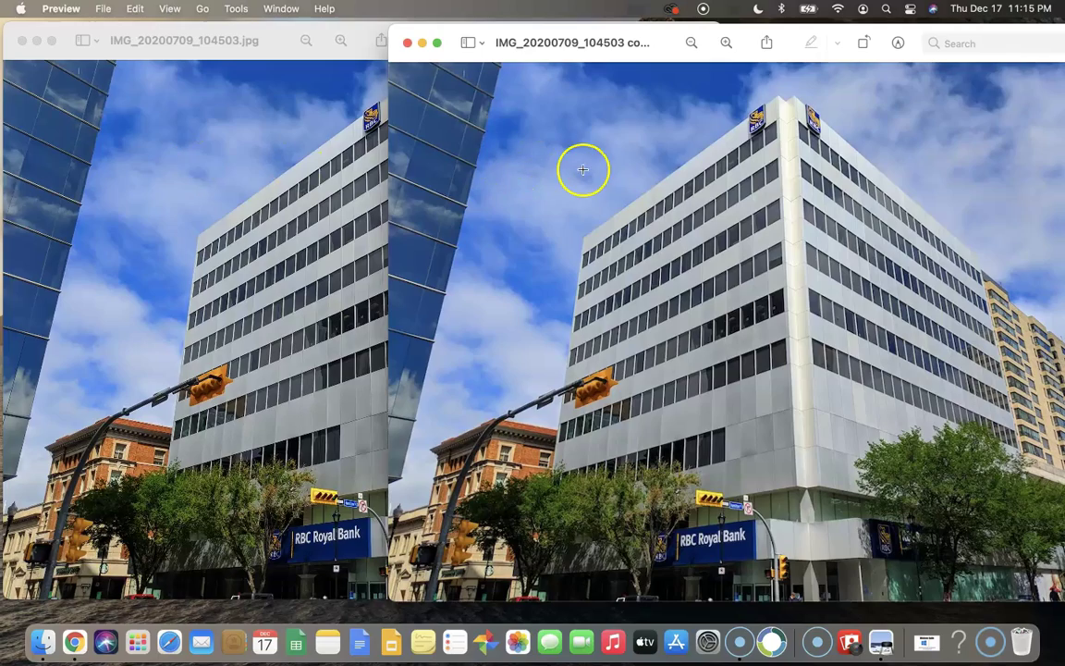
# - Zoom in five levels on the resized copy
pyautogui.click(729, 45)
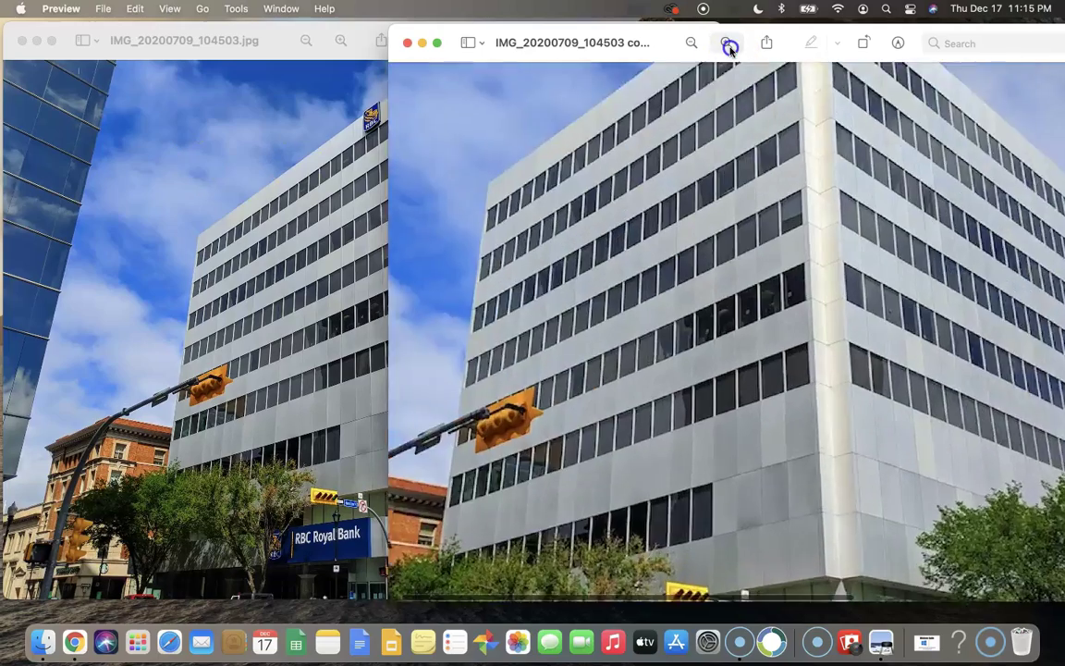
pyautogui.click(729, 45)
pyautogui.click(728, 44)
pyautogui.click(728, 44)
pyautogui.click(728, 44)
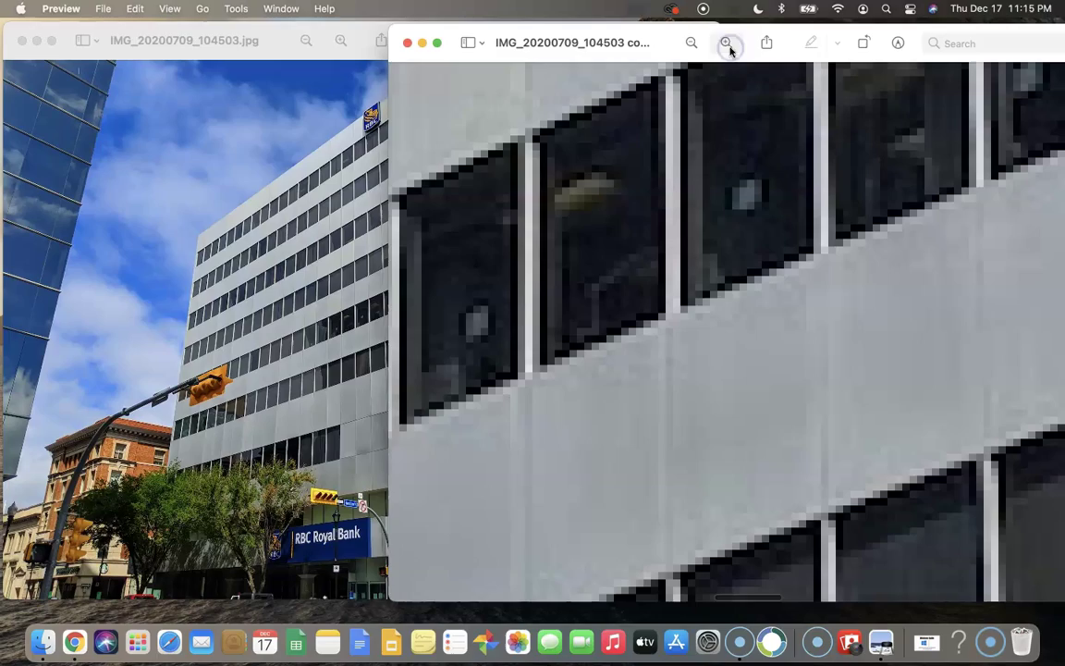
# - Zoom in five levels on the original photo to compare detail
pyautogui.click(171, 287)
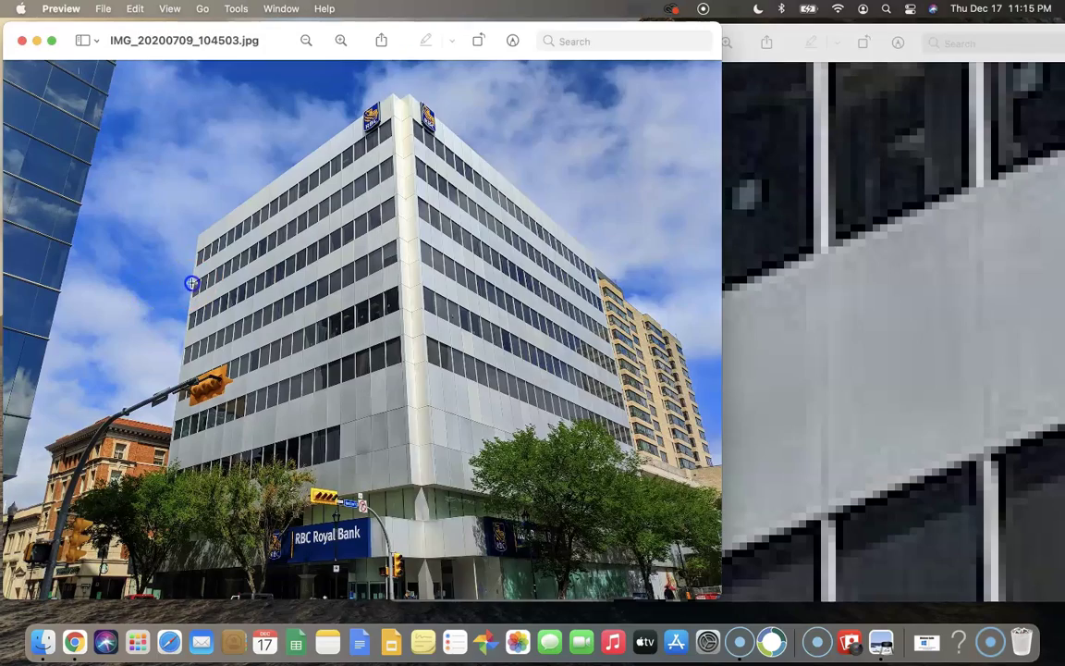
pyautogui.click(339, 40)
pyautogui.click(340, 41)
pyautogui.click(339, 40)
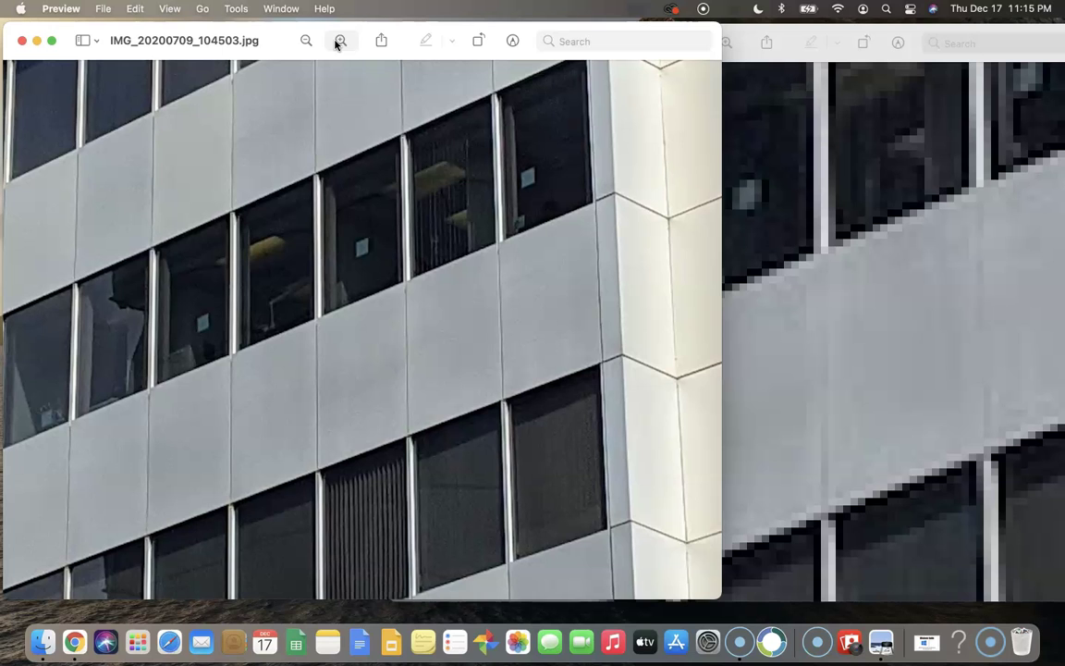
pyautogui.click(339, 40)
pyautogui.click(340, 40)
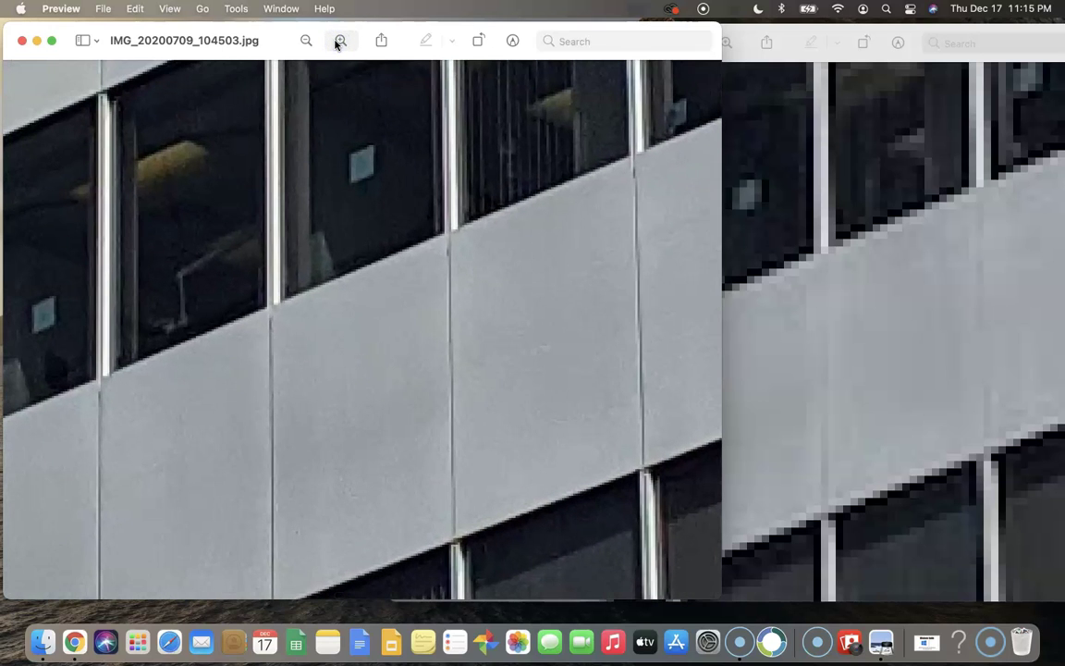